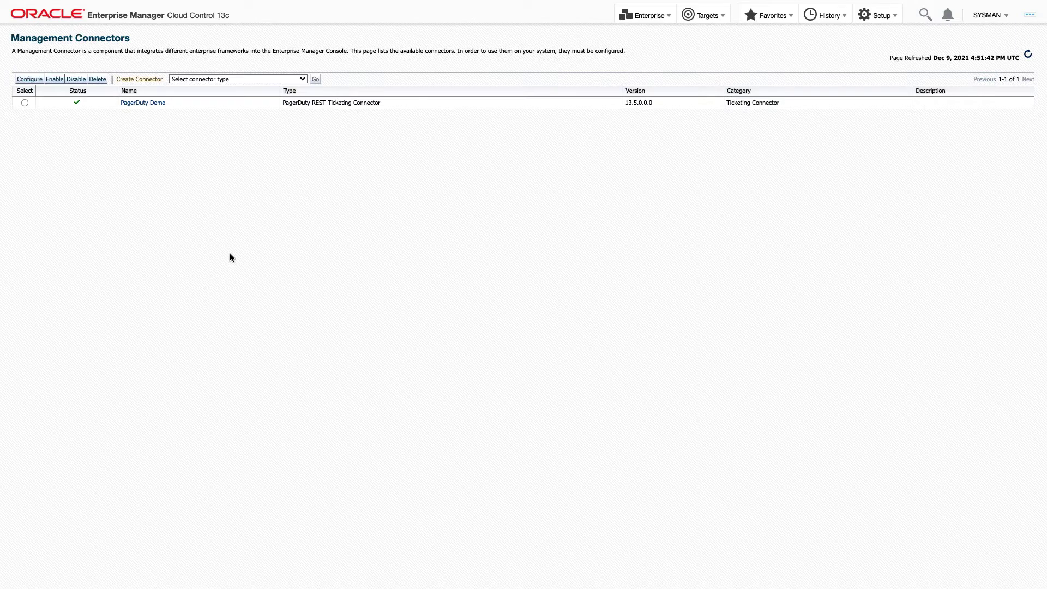
- Open the PagerDuty Demo connector's "PagerDuty Create, Update, and Resolve" template for editing and enlarge its contents area
{"action": "left_click", "coordinate": [30, 79]}
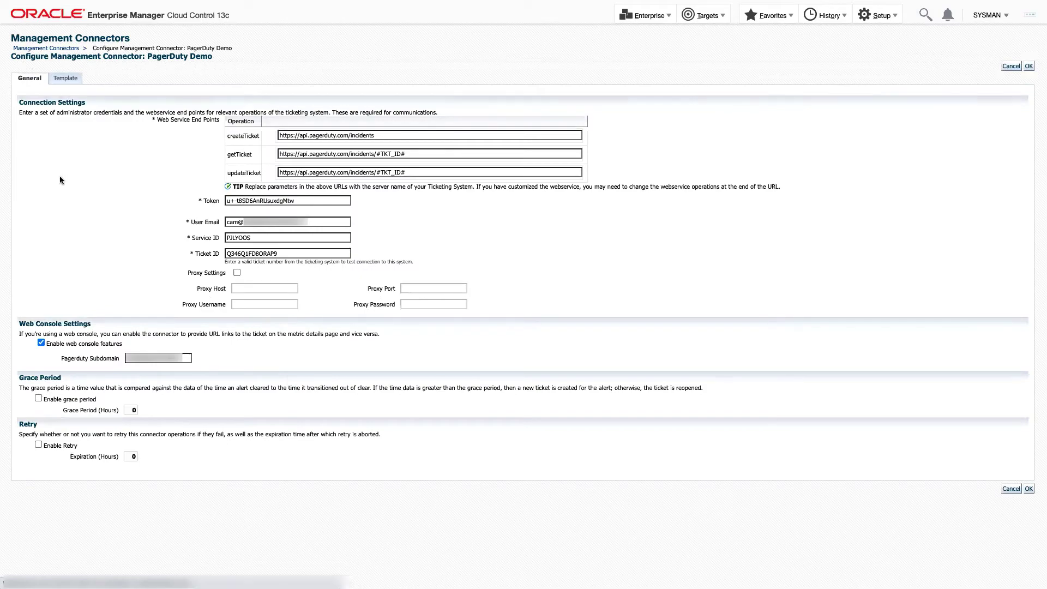
{"action": "left_click", "coordinate": [66, 80]}
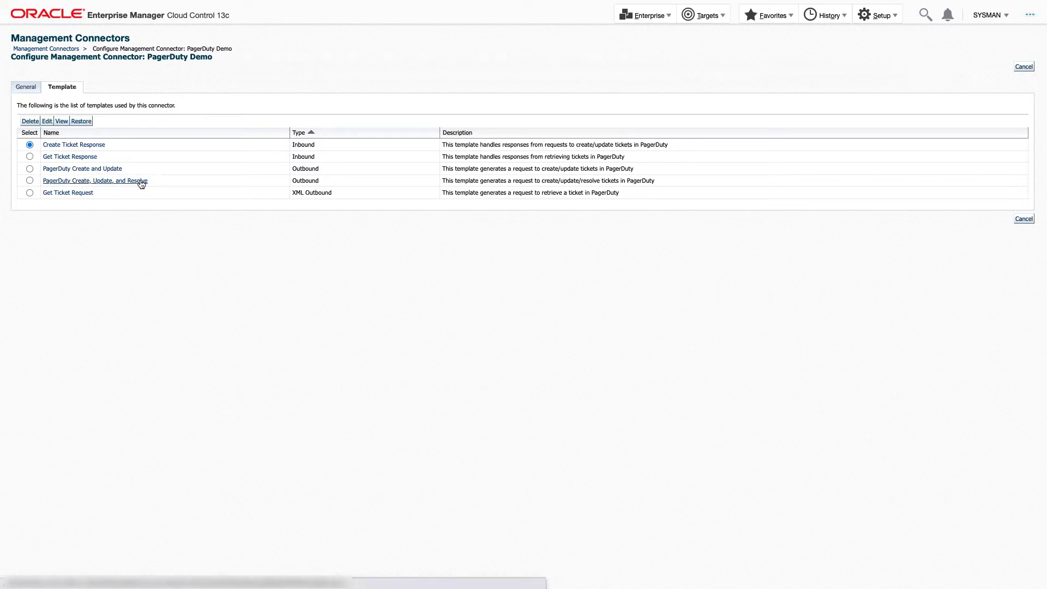
{"action": "left_click", "coordinate": [30, 181]}
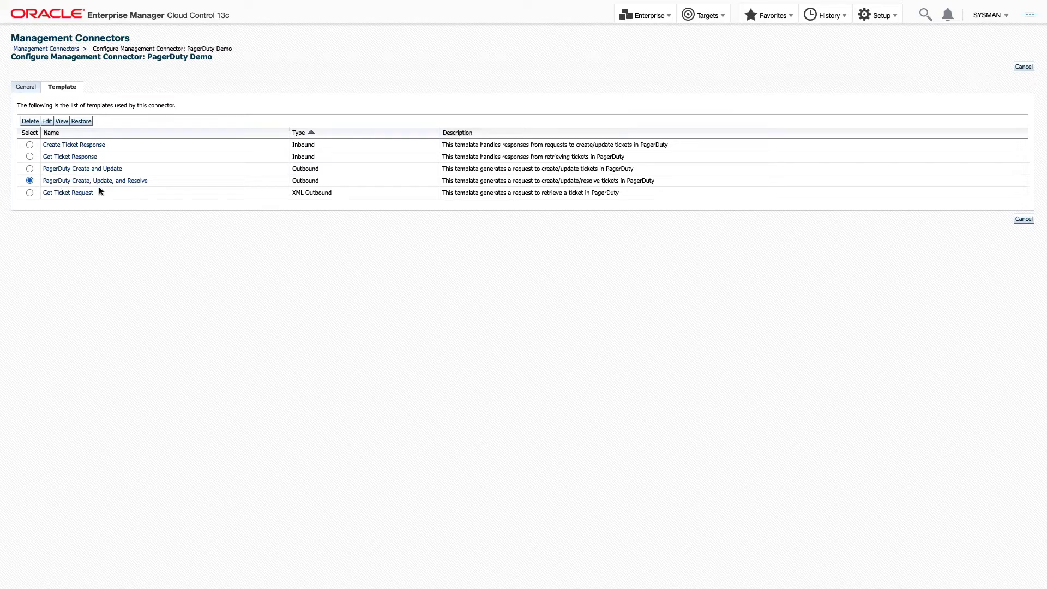
{"action": "left_click", "coordinate": [47, 121]}
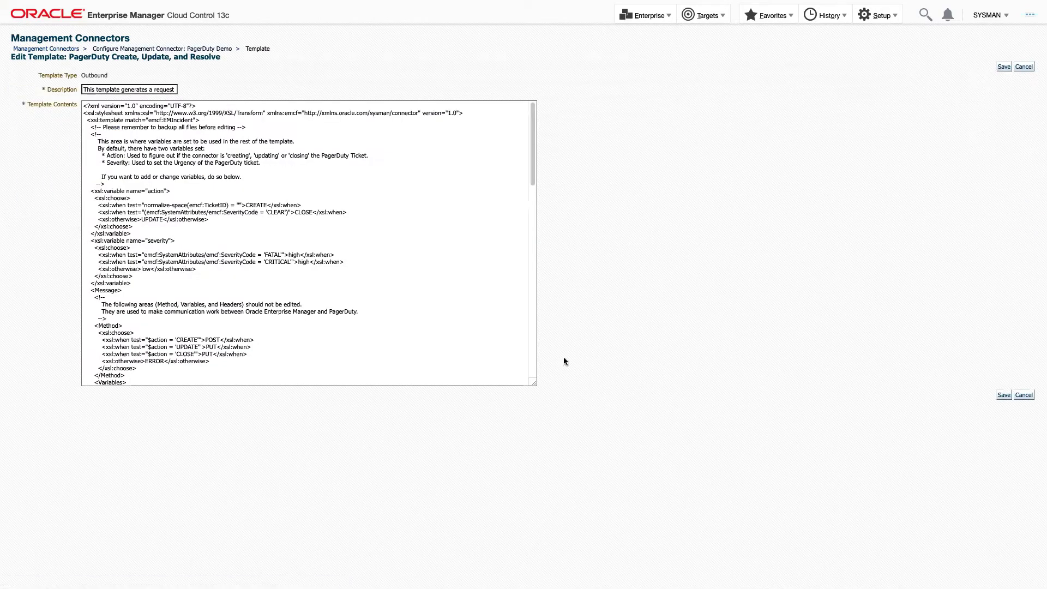
{"action": "left_click_drag", "start_coordinate": [534, 382], "coordinate": [797, 560]}
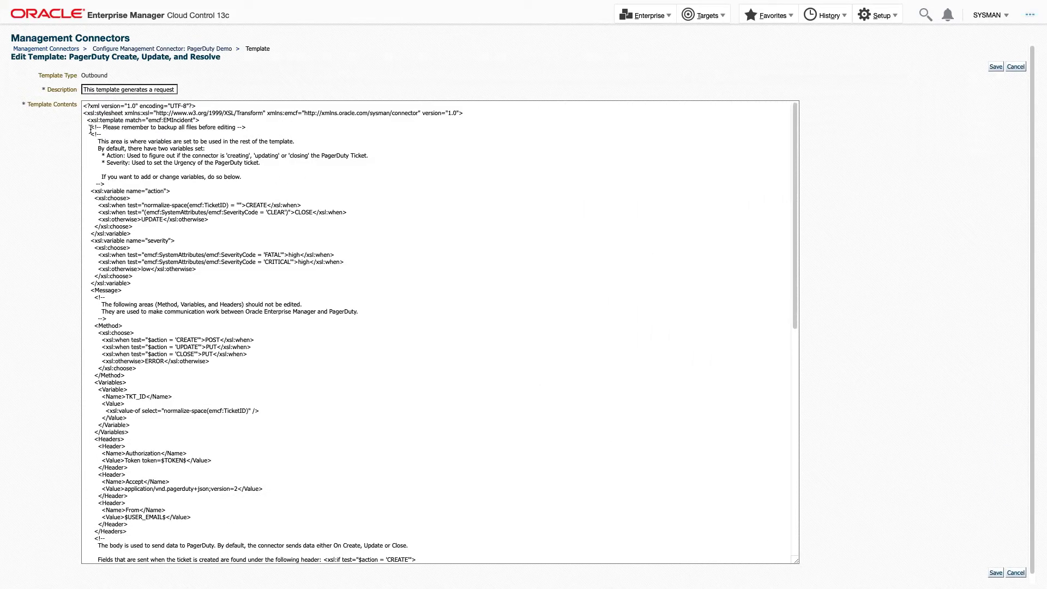
- Examine the backup reminder and the conditions of the action and severity variables in the template contents
{"action": "left_click_drag", "start_coordinate": [91, 128], "coordinate": [248, 127]}
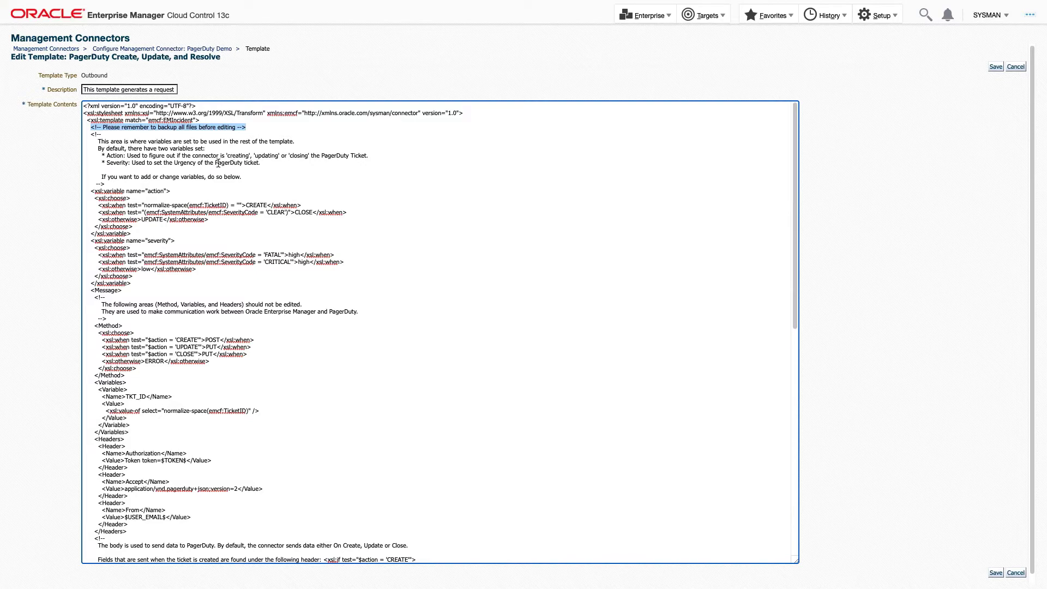
{"action": "left_click_drag", "start_coordinate": [136, 292], "coordinate": [32, 188]}
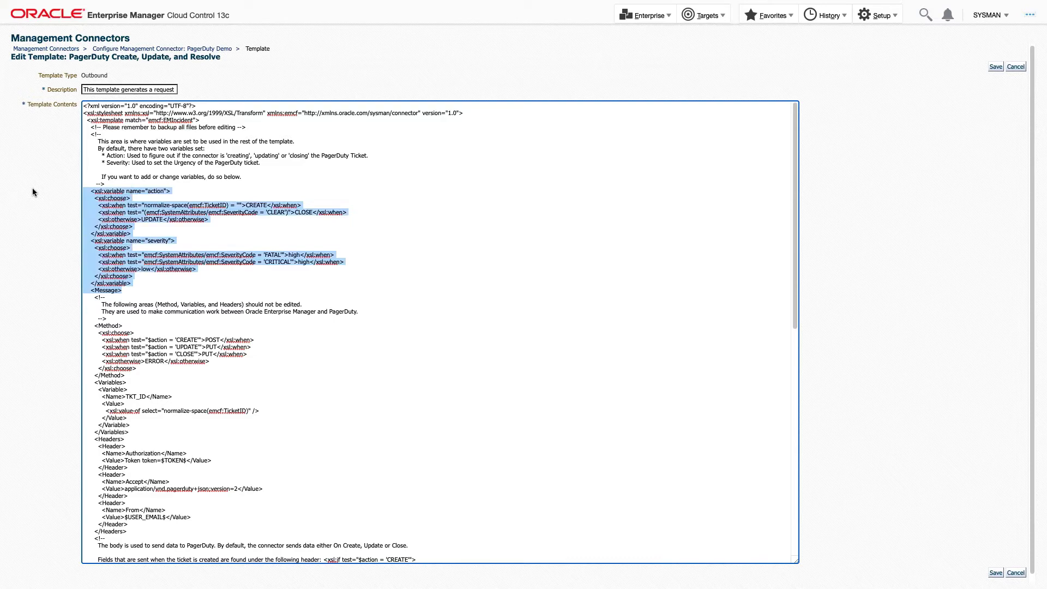
{"action": "left_click", "coordinate": [236, 212]}
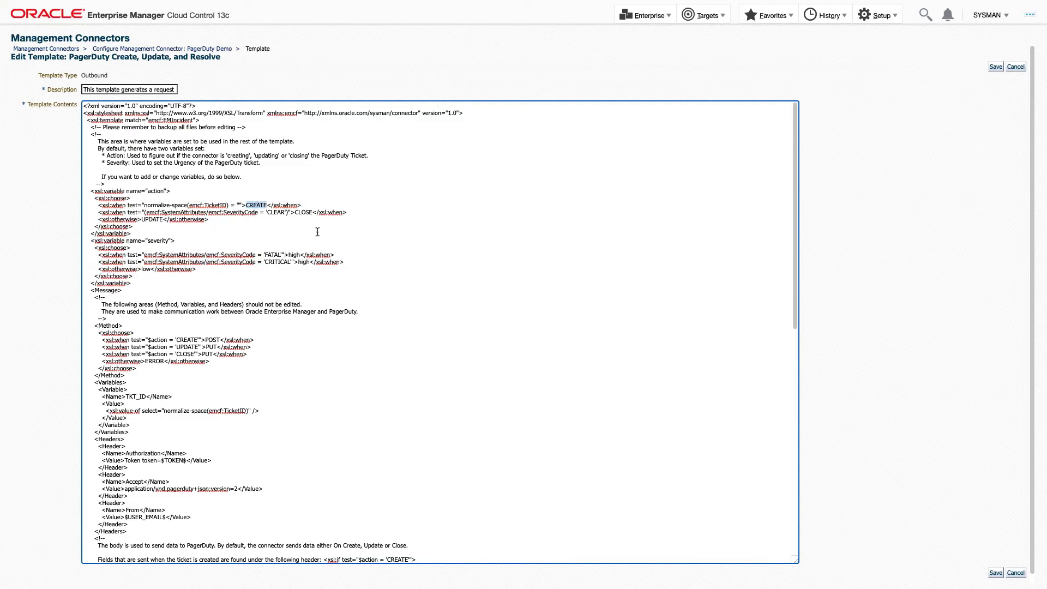
{"action": "double_click", "coordinate": [149, 219]}
{"action": "left_click", "coordinate": [180, 277]}
{"action": "left_click_drag", "start_coordinate": [154, 284], "coordinate": [55, 241]}
{"action": "left_click", "coordinate": [246, 282]}
{"action": "double_click", "coordinate": [275, 262]}
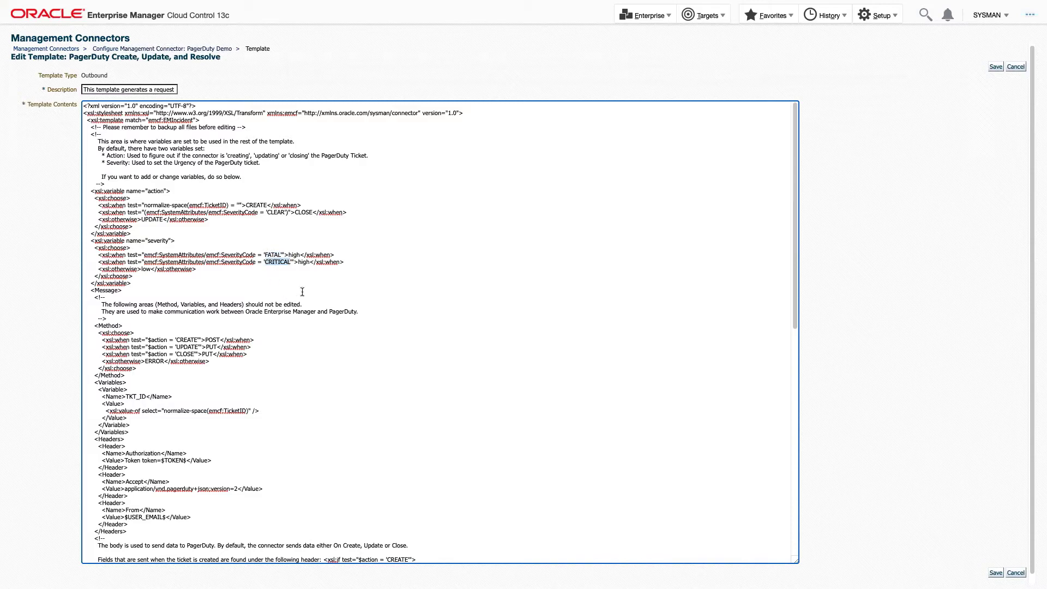
{"action": "double_click", "coordinate": [292, 255]}
{"action": "double_click", "coordinate": [301, 263]}
{"action": "left_click_drag", "start_coordinate": [220, 275], "coordinate": [83, 268]}
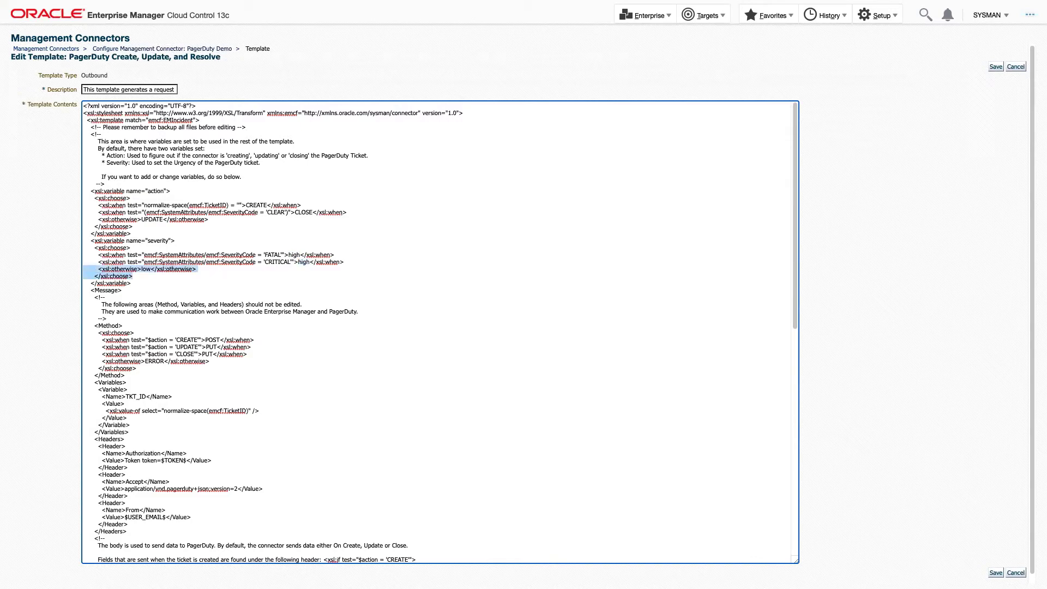
{"action": "left_click", "coordinate": [172, 268]}
{"action": "triple_click", "coordinate": [106, 268]}
{"action": "double_click", "coordinate": [143, 269]}
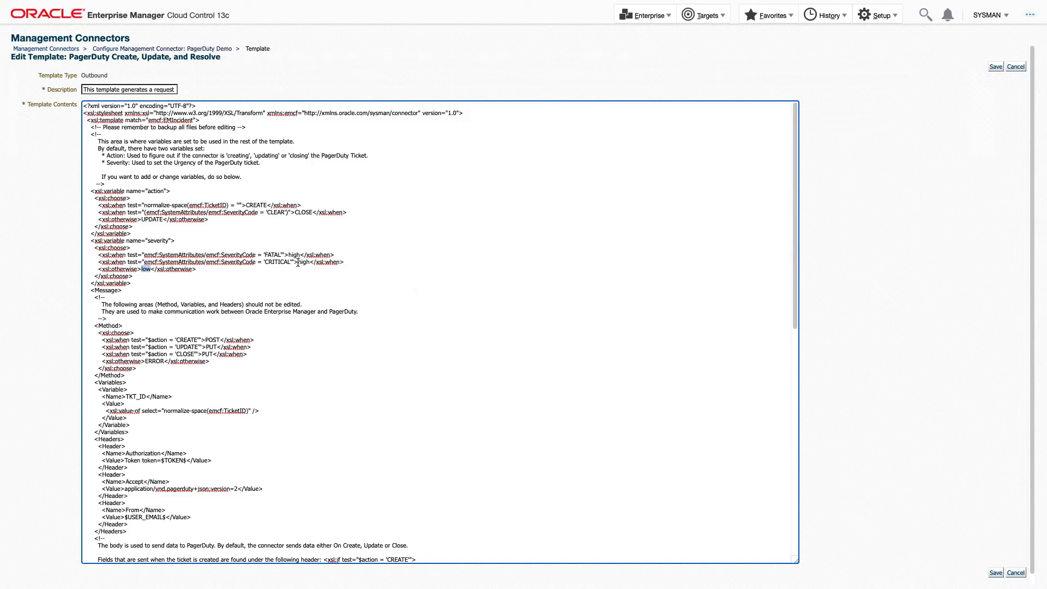
- Duplicate the CRITICAL condition in the severity variable on a new line and change the copy's severity code to WARNING
{"action": "left_click_drag", "start_coordinate": [349, 263], "coordinate": [39, 263]}
{"action": "key", "text": "ctrl+c"}
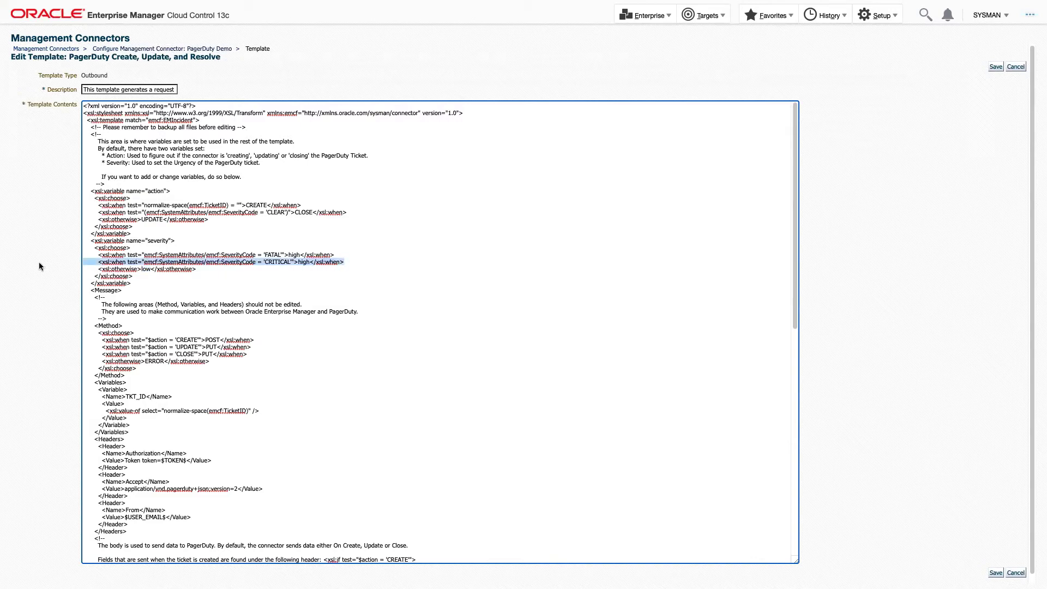
{"action": "left_click", "coordinate": [344, 262]}
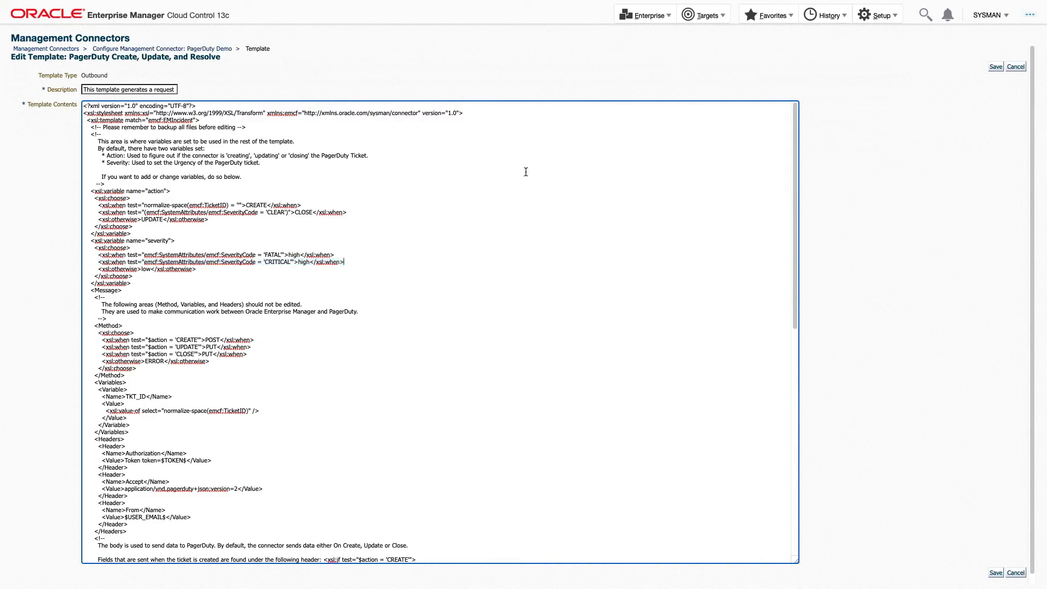
{"action": "key", "text": "Return"}
{"action": "key", "text": "ctrl+v"}
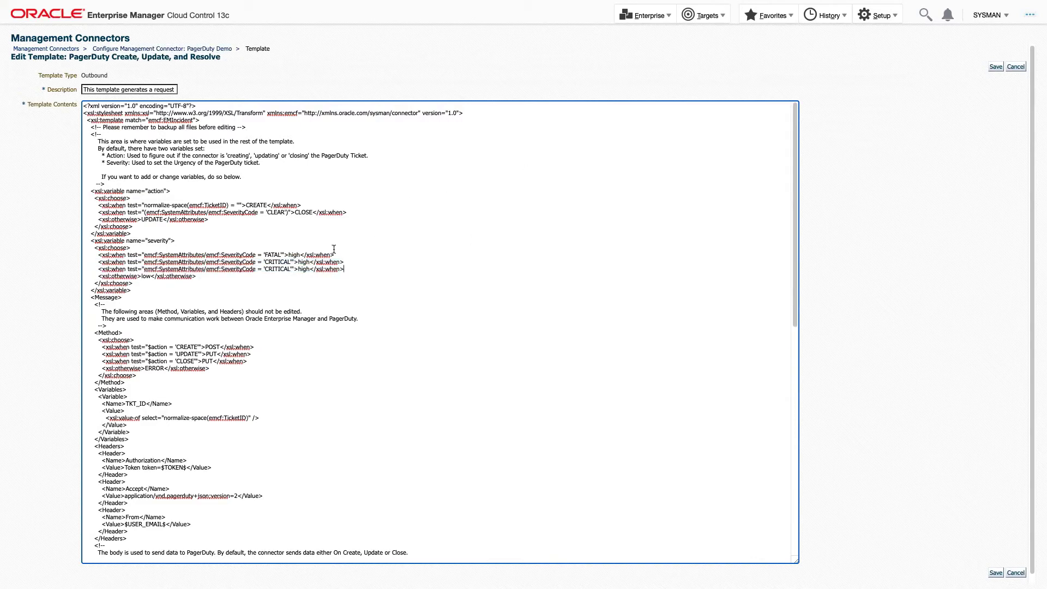
{"action": "double_click", "coordinate": [279, 269]}
{"action": "type", "text": "WARNING"}
- Try setting the WARNING condition's urgency to low, and undo that change
{"action": "double_click", "coordinate": [306, 269]}
{"action": "key", "text": "BackSpace"}
{"action": "type", "text": "low"}
{"action": "key", "text": "ctrl+z"}
{"action": "left_click", "coordinate": [412, 311]}
- Examine the template's Body section, including the incident type, the service reference and the details text sent on CREATE
{"action": "scroll", "coordinate": [274, 338], "scroll_direction": "down", "scroll_amount": 10}
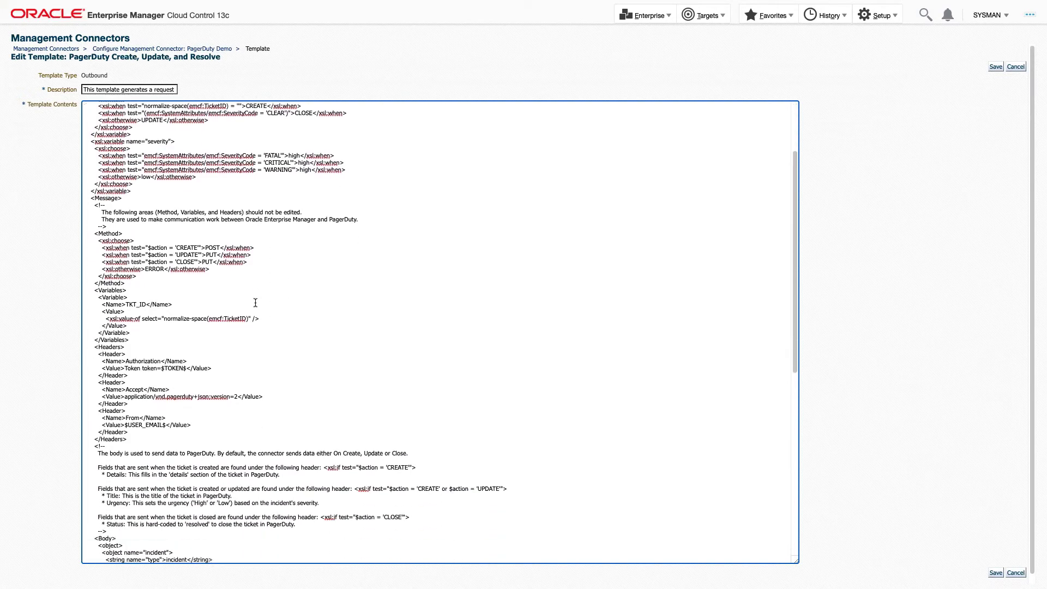
{"action": "scroll", "coordinate": [255, 306], "scroll_direction": "down", "scroll_amount": 4}
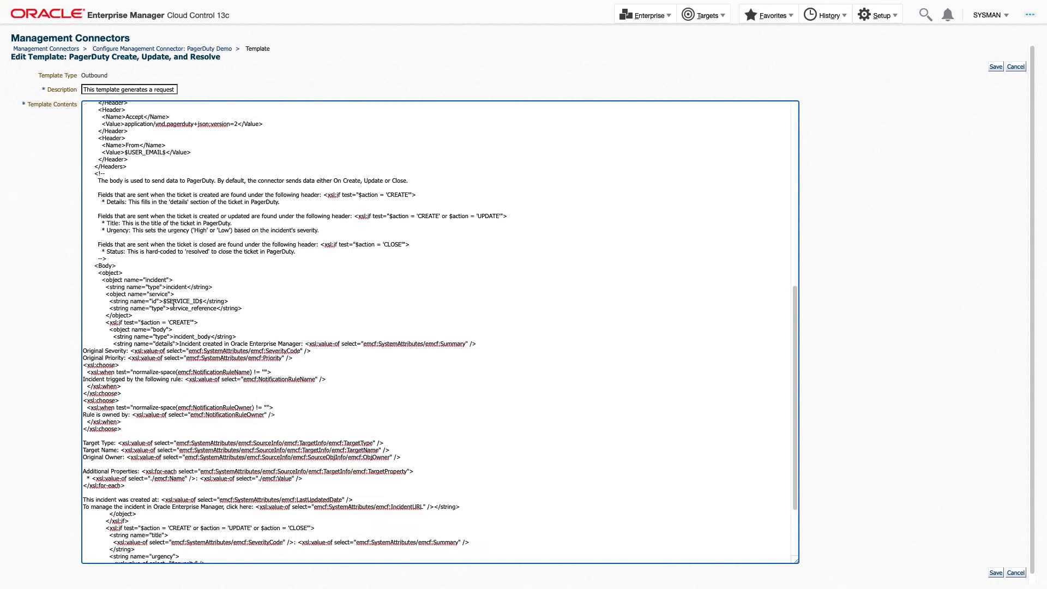
{"action": "triple_click", "coordinate": [105, 266]}
{"action": "scroll", "coordinate": [235, 274], "scroll_direction": "down", "scroll_amount": 2}
{"action": "scroll", "coordinate": [236, 275], "scroll_direction": "down", "scroll_amount": 2}
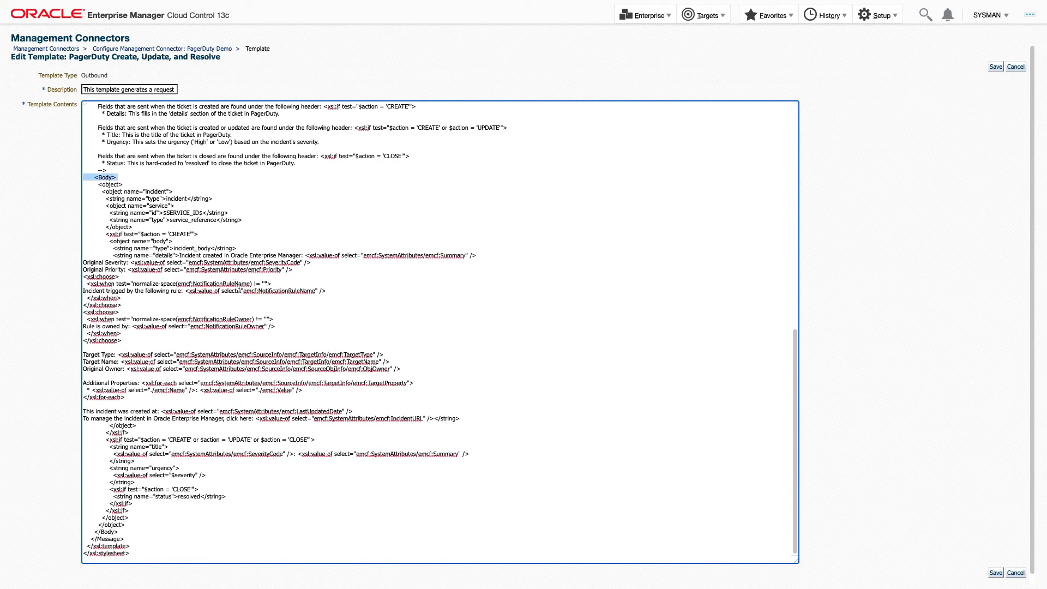
{"action": "double_click", "coordinate": [176, 198]}
{"action": "left_click_drag", "start_coordinate": [267, 217], "coordinate": [56, 216]}
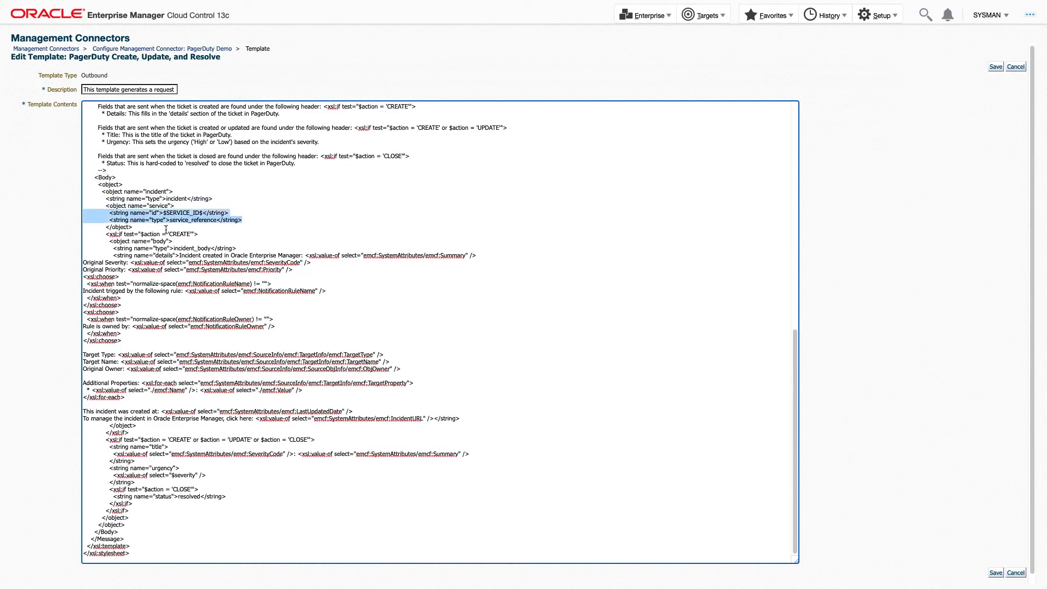
{"action": "left_click", "coordinate": [202, 241]}
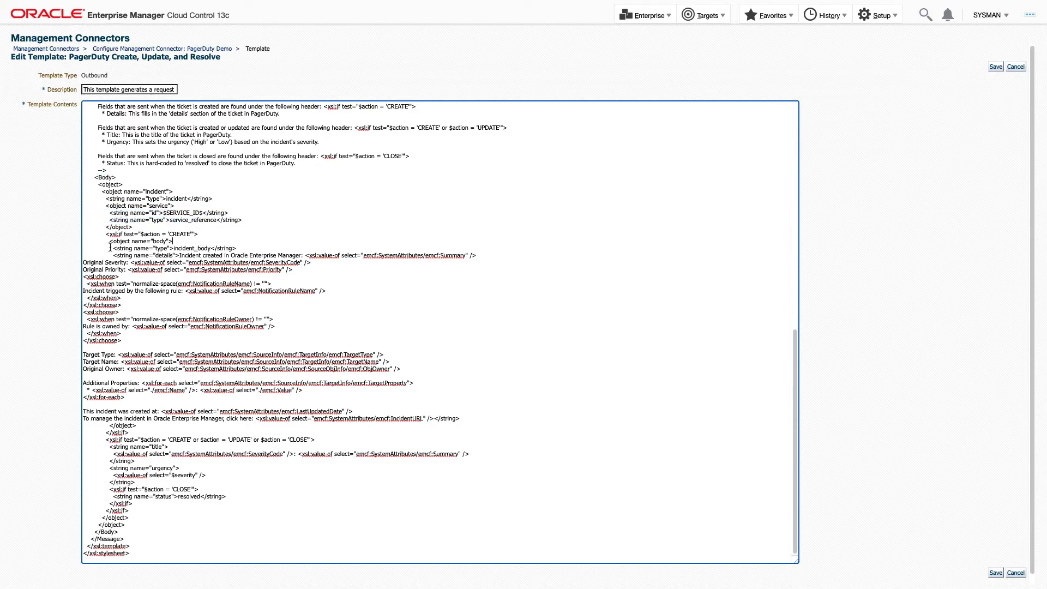
{"action": "double_click", "coordinate": [165, 255]}
{"action": "left_click_drag", "start_coordinate": [179, 255], "coordinate": [372, 400]}
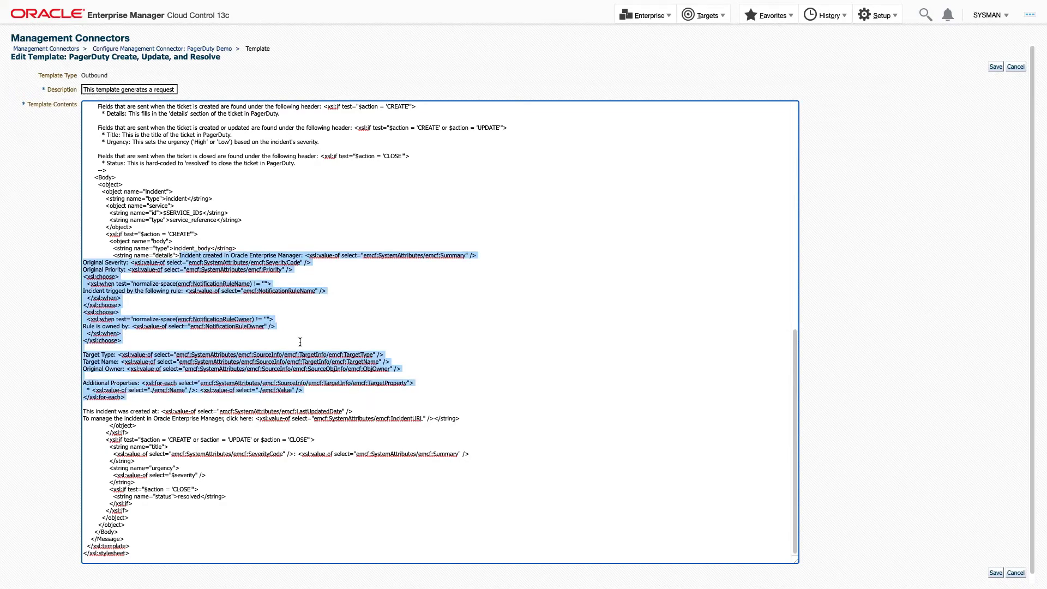
- Try adding two blank lines above the Target Type line in the incident details text, and remove them again
{"action": "left_click", "coordinate": [264, 348]}
{"action": "left_click", "coordinate": [188, 347]}
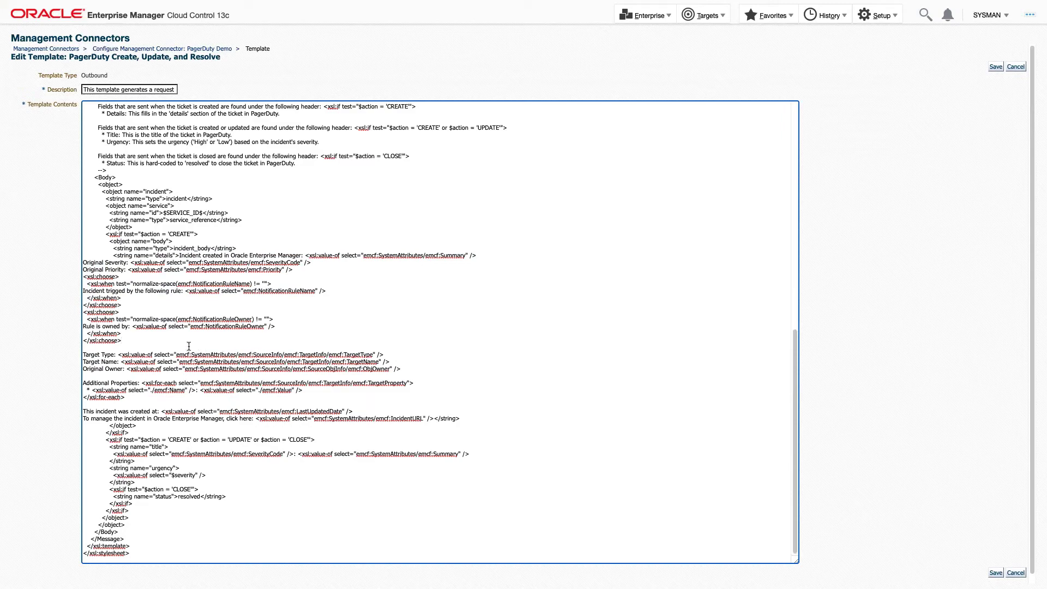
{"action": "key", "text": "Return"}
{"action": "key", "text": "Return"}
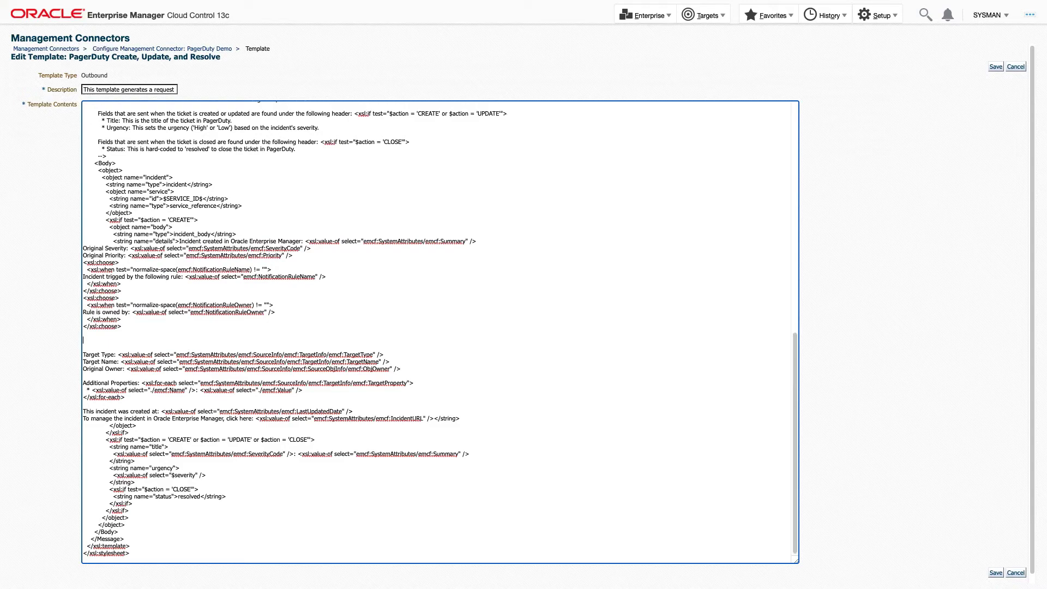
{"action": "key", "text": "BackSpace"}
{"action": "key", "text": "BackSpace"}
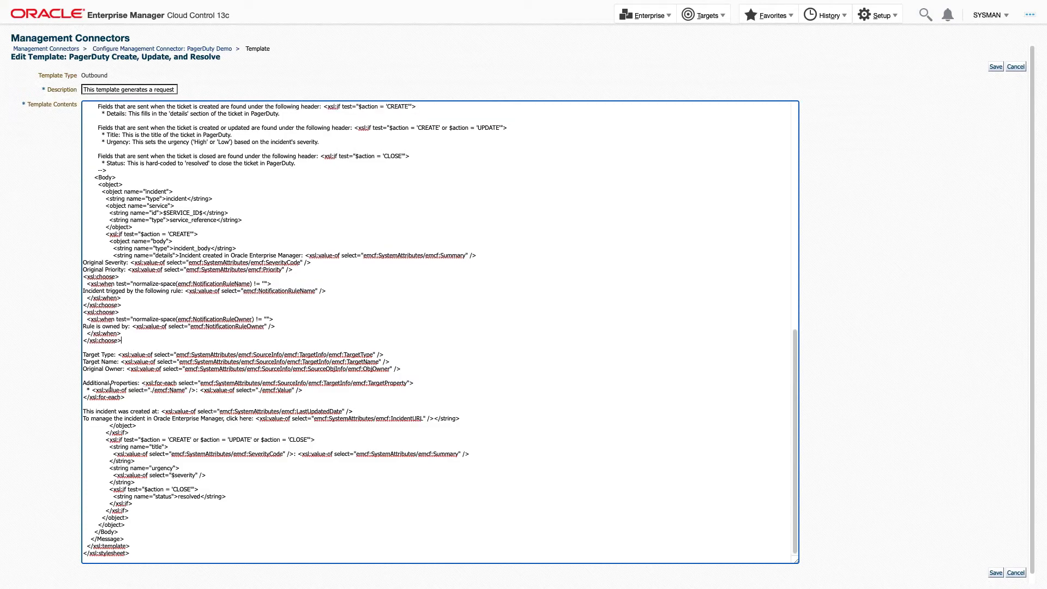
- Examine the target lines, the CREATE, UPDATE and CLOSE conditions, and the title and urgency strings in the Body section
{"action": "triple_click", "coordinate": [104, 356]}
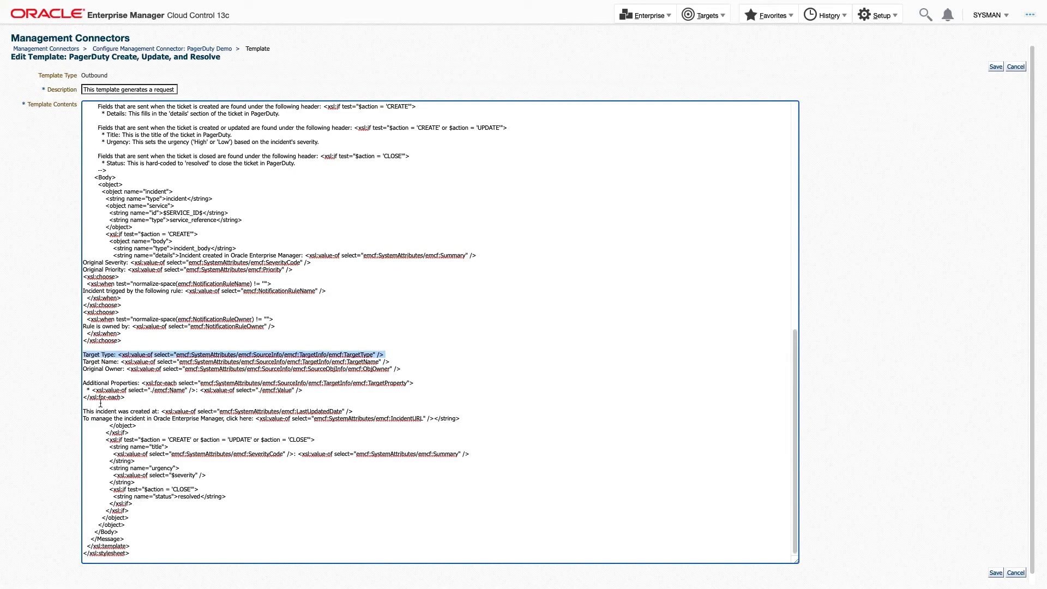
{"action": "double_click", "coordinate": [105, 362]}
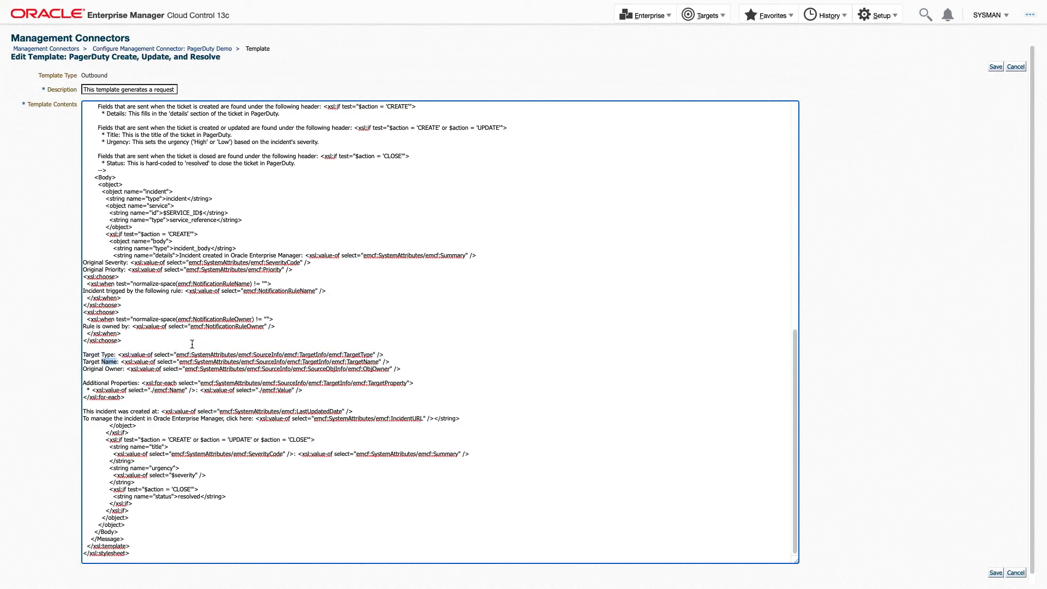
{"action": "double_click", "coordinate": [180, 234]}
{"action": "scroll", "coordinate": [198, 341], "scroll_direction": "up", "scroll_amount": 1}
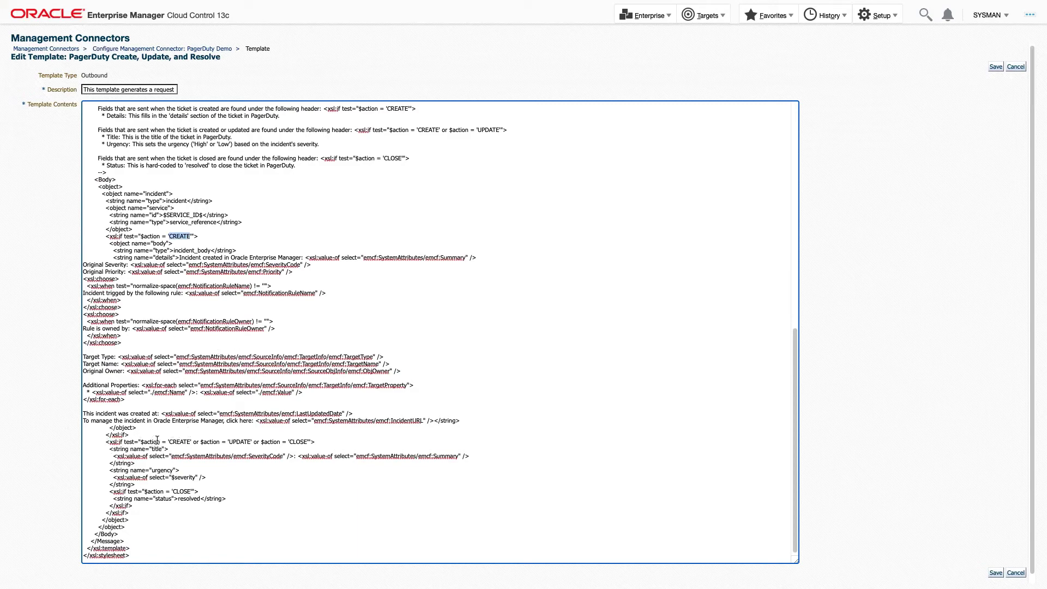
{"action": "double_click", "coordinate": [180, 442]}
{"action": "double_click", "coordinate": [240, 442]}
{"action": "double_click", "coordinate": [295, 441]}
{"action": "left_click", "coordinate": [155, 447]}
{"action": "double_click", "coordinate": [166, 471]}
{"action": "left_click_drag", "start_coordinate": [295, 456], "coordinate": [472, 453]}
{"action": "left_click", "coordinate": [335, 485]}
- Remove the SeverityCode value and its colon from the title string, keeping only the Summary value, and save the template changes
{"action": "left_click_drag", "start_coordinate": [297, 457], "coordinate": [111, 456]}
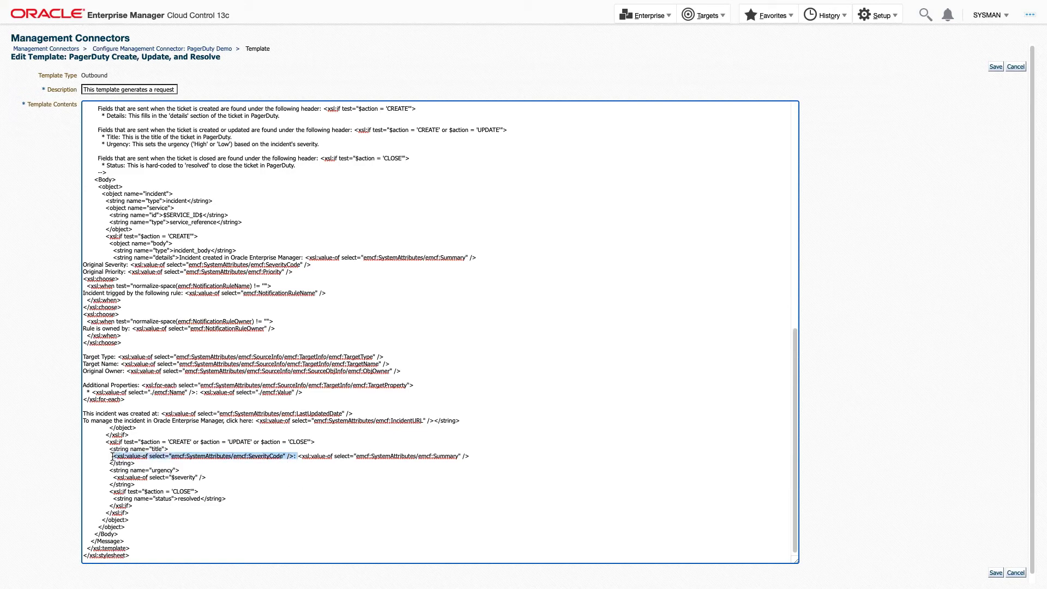
{"action": "key", "text": "BackSpace"}
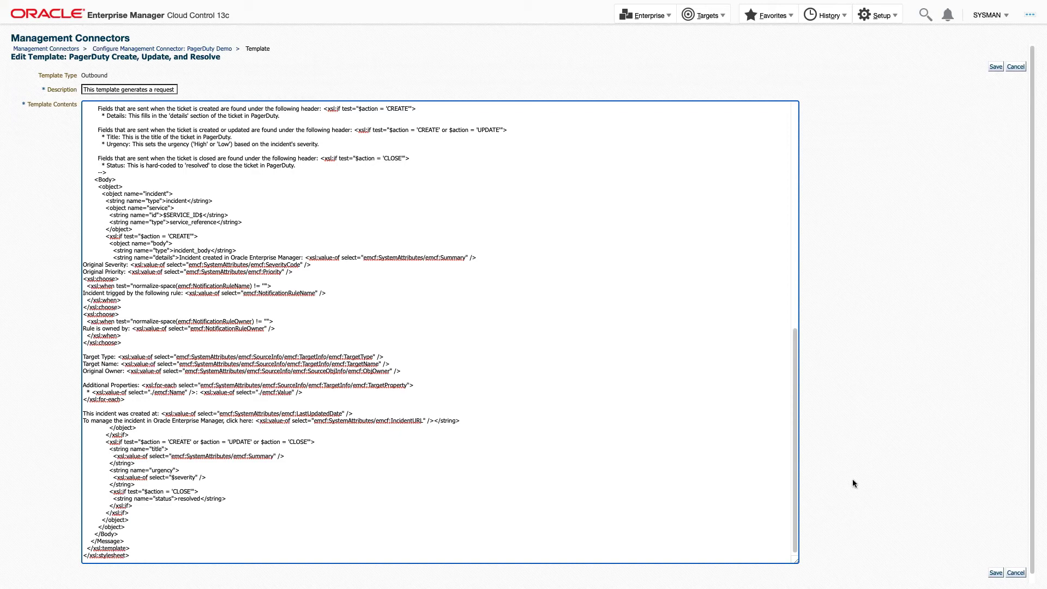
{"action": "left_click", "coordinate": [996, 573]}
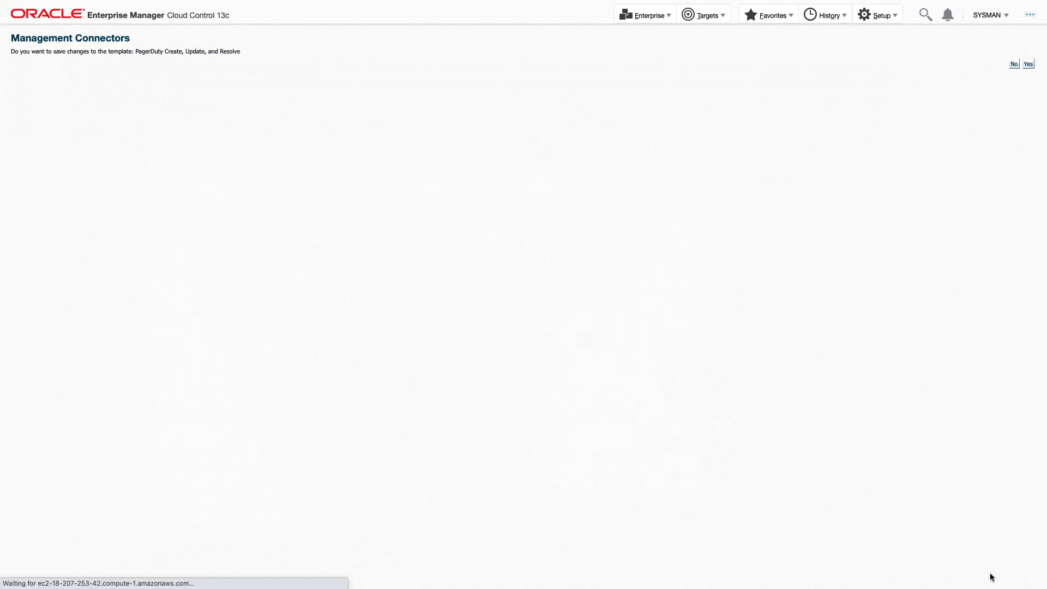
{"action": "left_click", "coordinate": [1028, 65]}
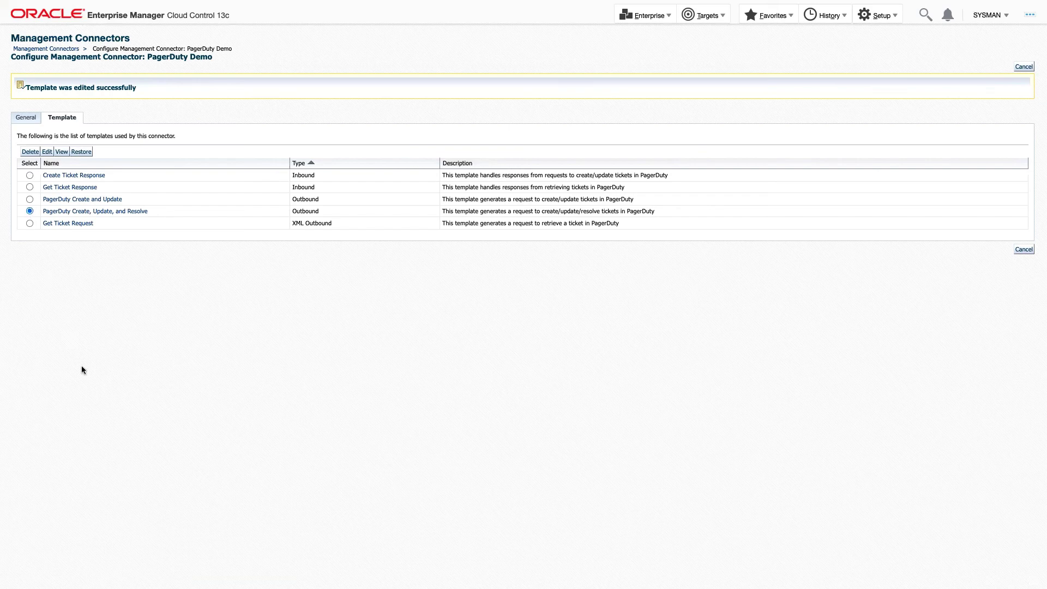
- Restore the "PagerDuty Create, Update, and Resolve" template to its default contents
{"action": "left_click", "coordinate": [80, 151]}
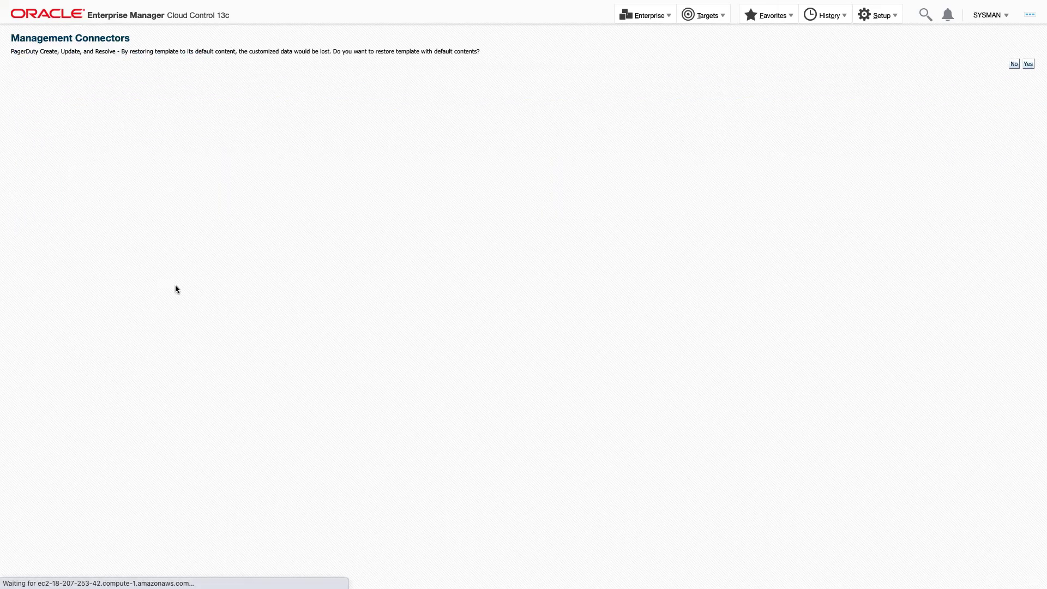
{"action": "left_click", "coordinate": [1029, 65]}
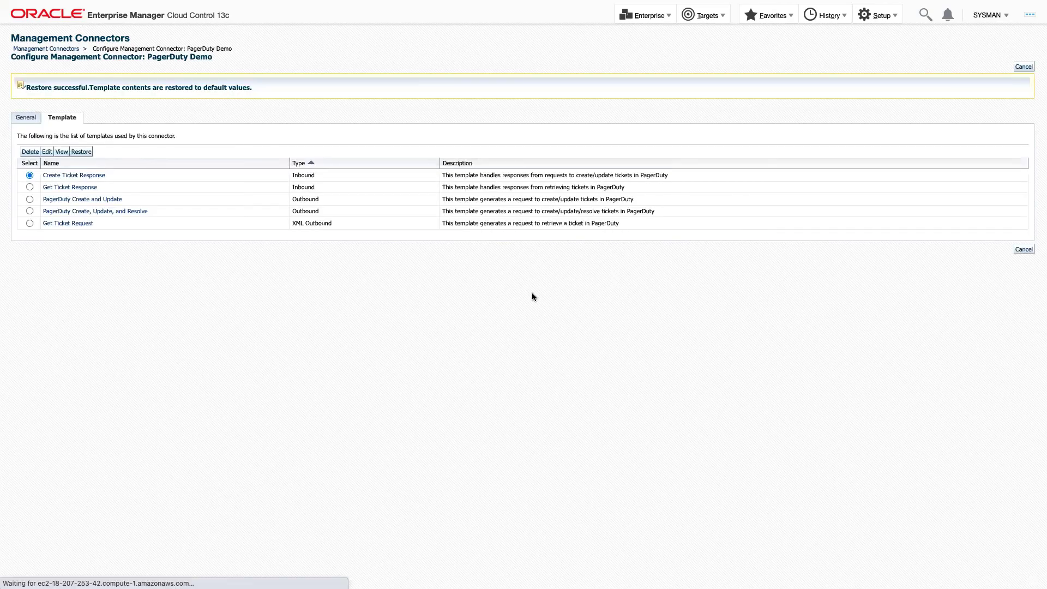